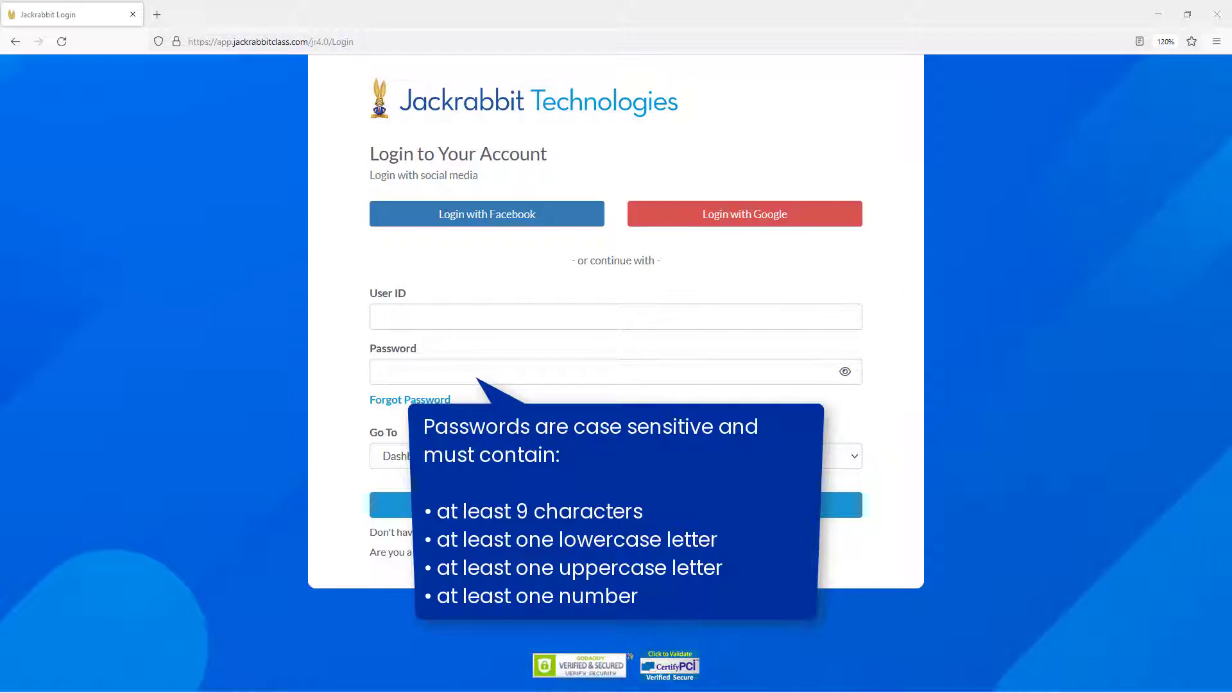
Step: Enter the user ID and password and submit the login attempt
key(Tab)
text(************)
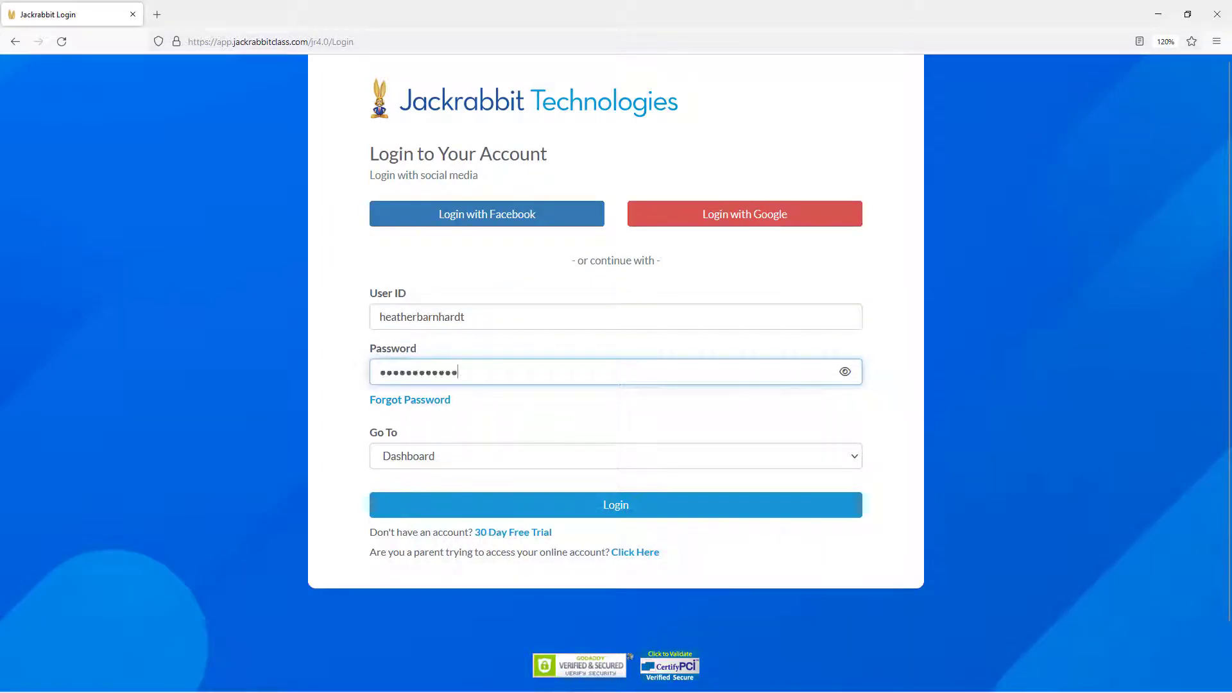
click(612, 508)
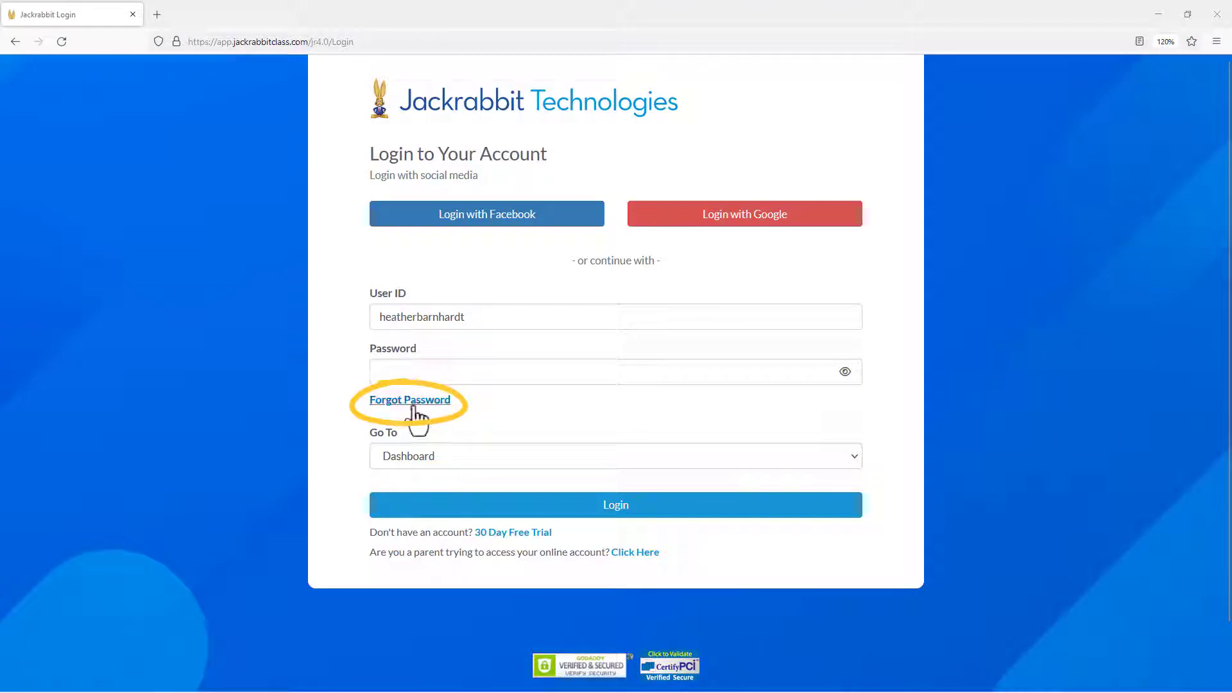
Step: Use Forgot Password to email a reset link for the user ID, dismissing the check-your-inbox notice
click(413, 402)
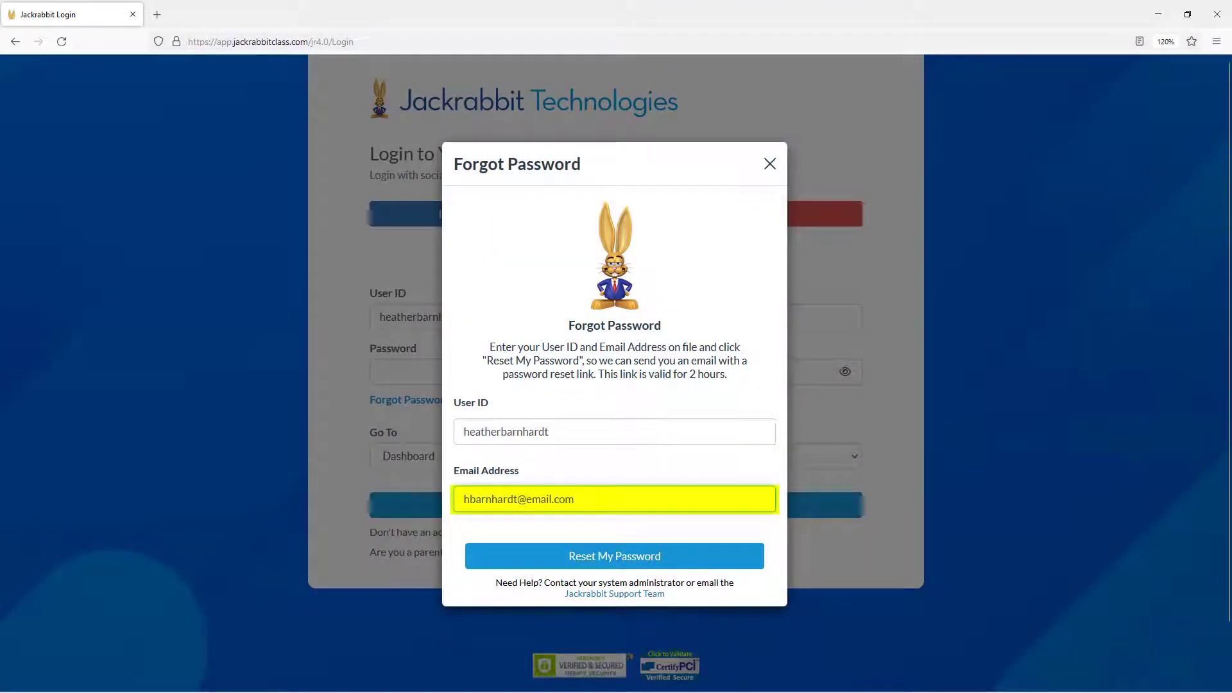
click(591, 568)
click(594, 528)
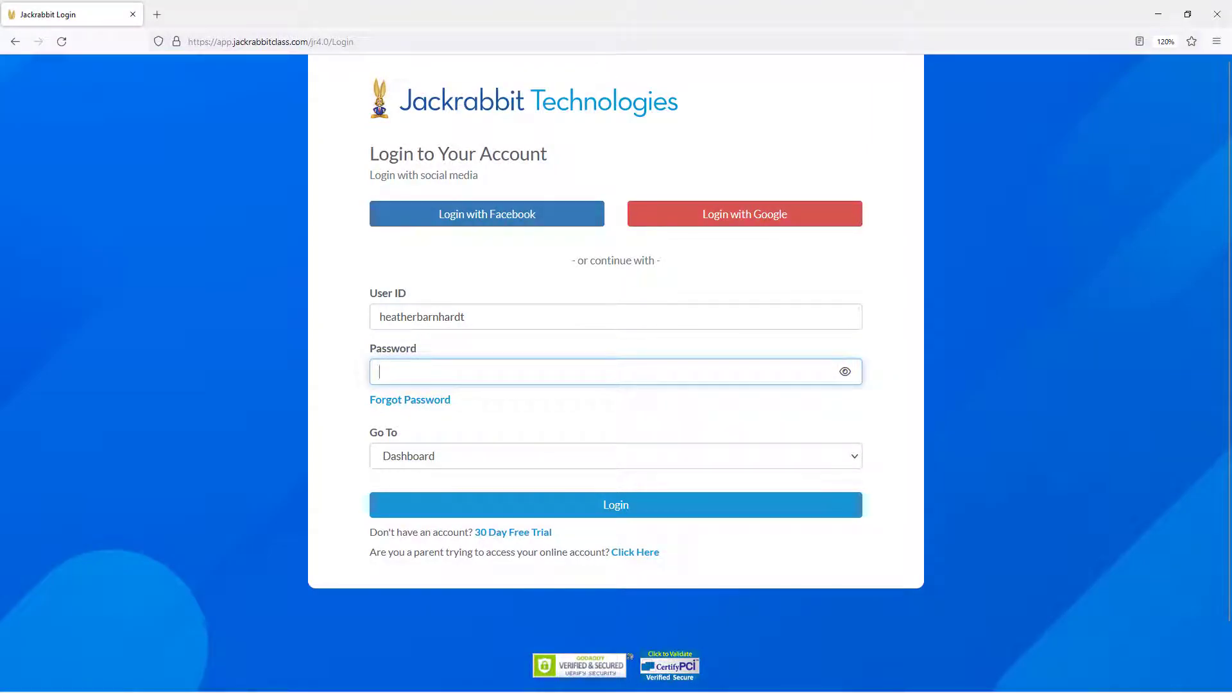
text(•••)
Step: Retry the login with the new password, triggering the user ID lockout message
click(514, 510)
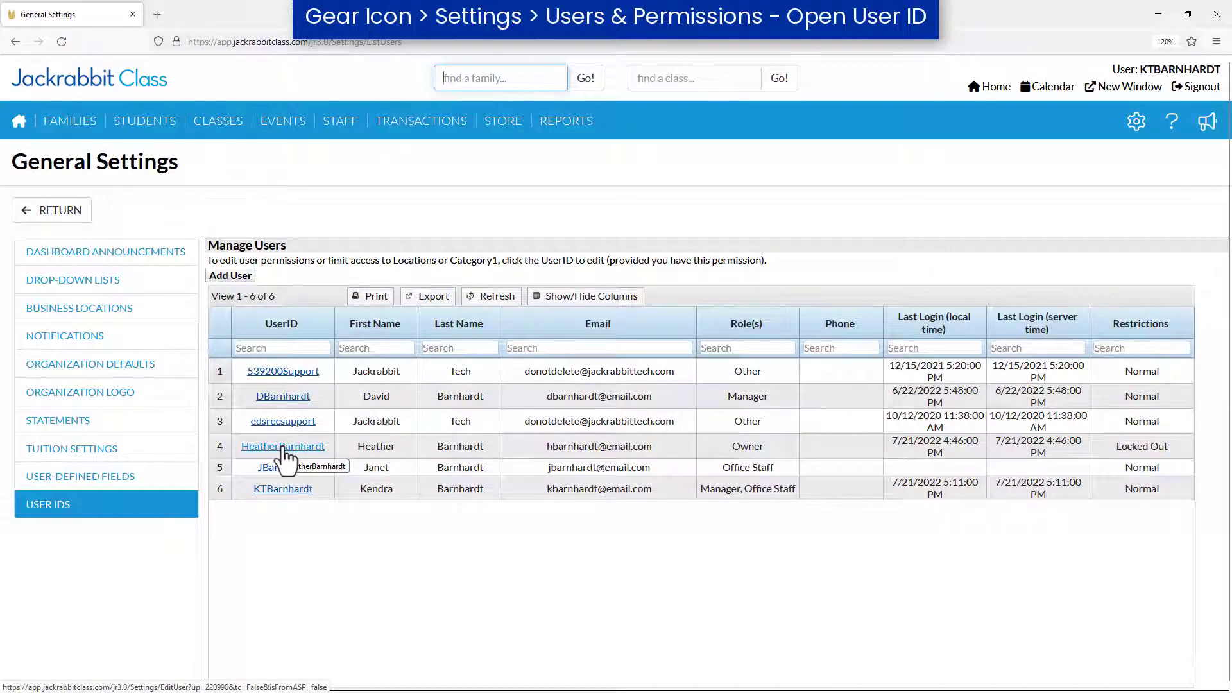
Step: Restore the locked-out user ID to Normal login status and start a password reset from its record
click(282, 449)
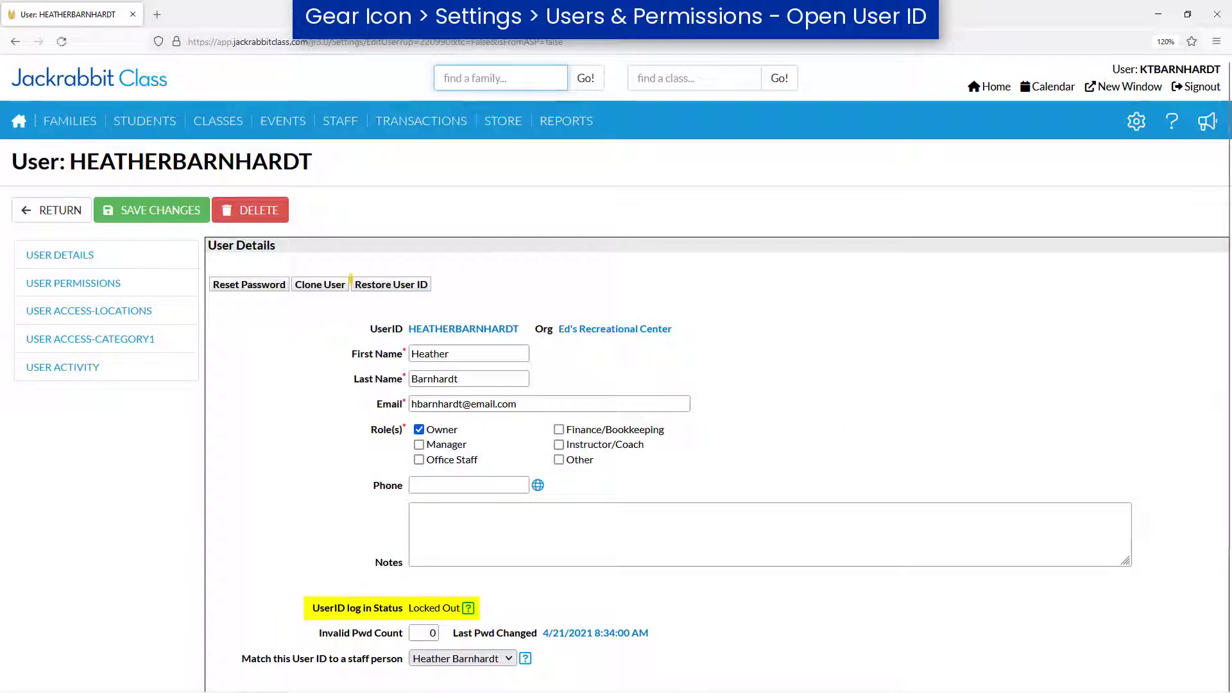
click(391, 289)
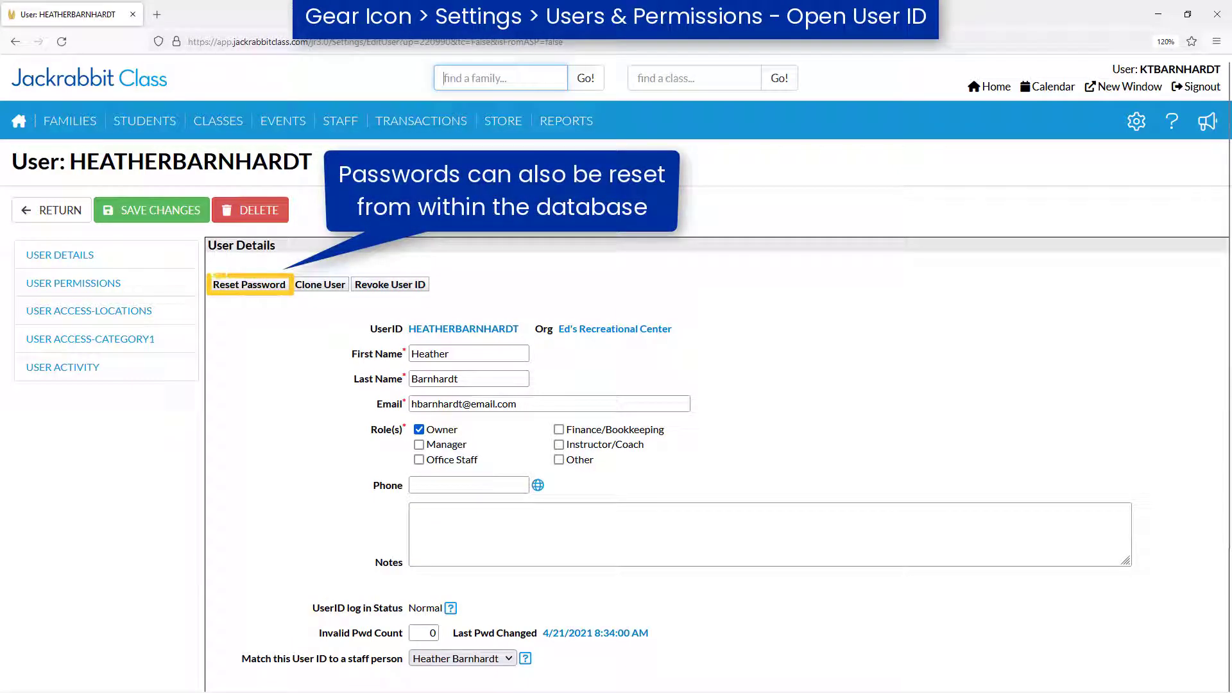
click(248, 289)
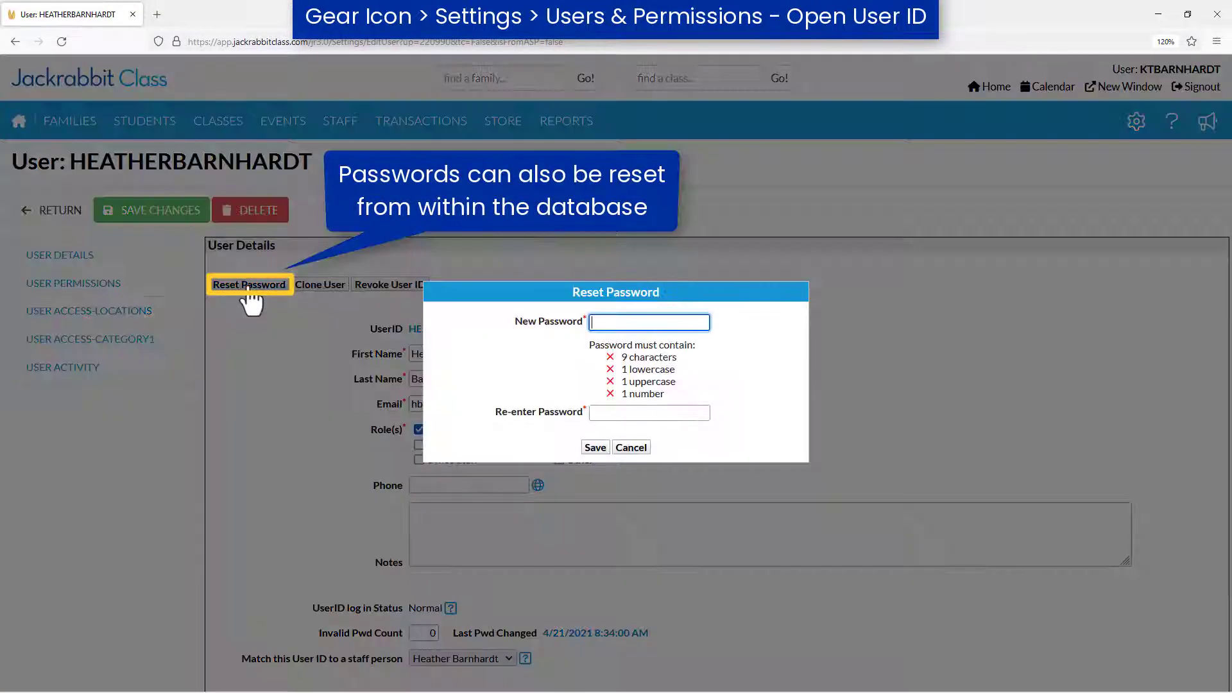
Step: Cancel the Reset Password dialog without saving and choose Revoke User ID on the record
click(627, 448)
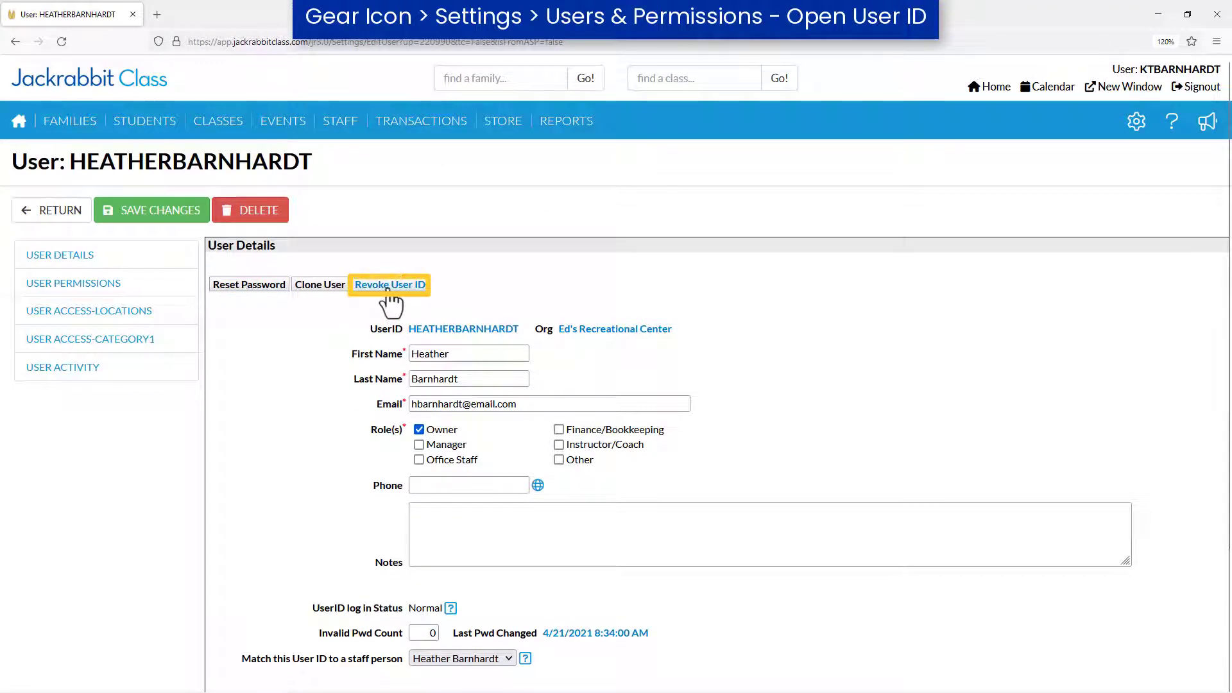
click(389, 292)
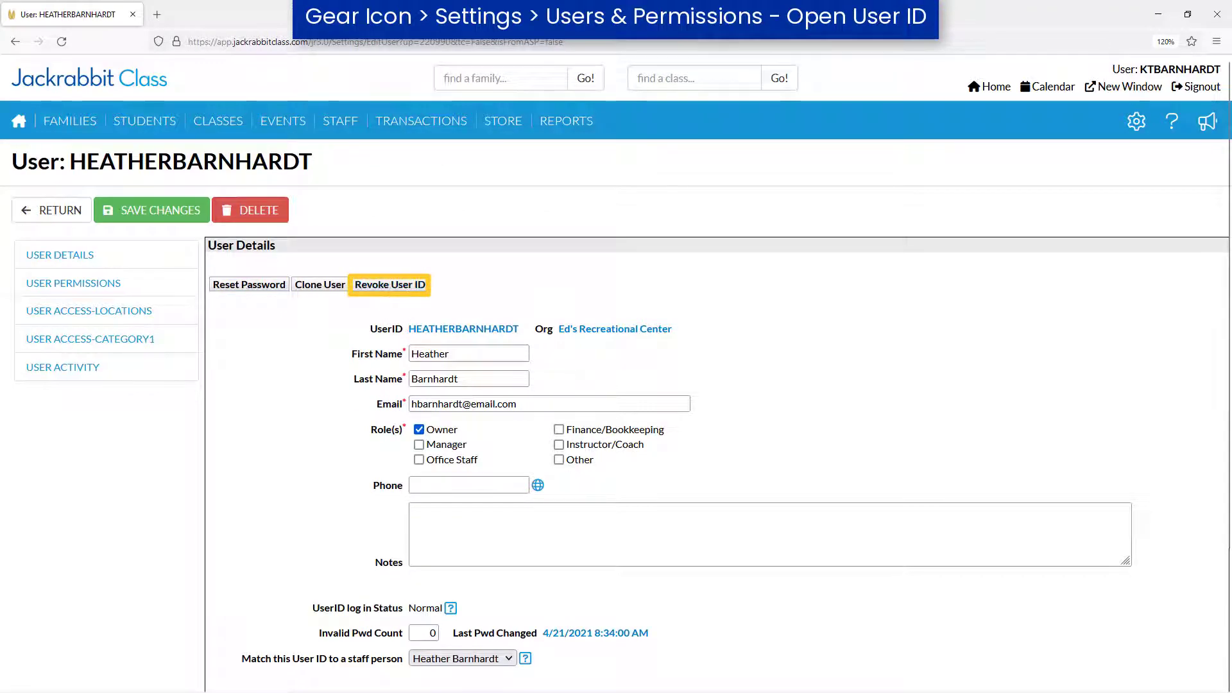